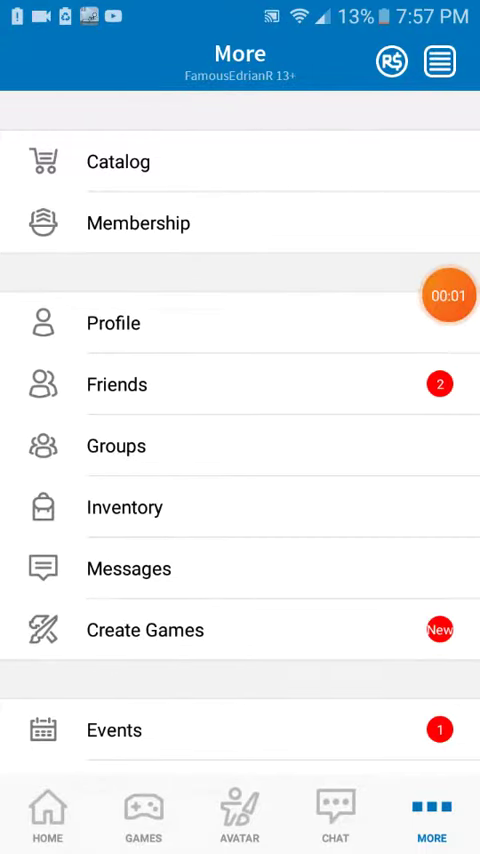
Visit Roblox Chat, return to Home and pull to refresh, then show recent apps.
left_click_drag(448, 295, 31, 45)
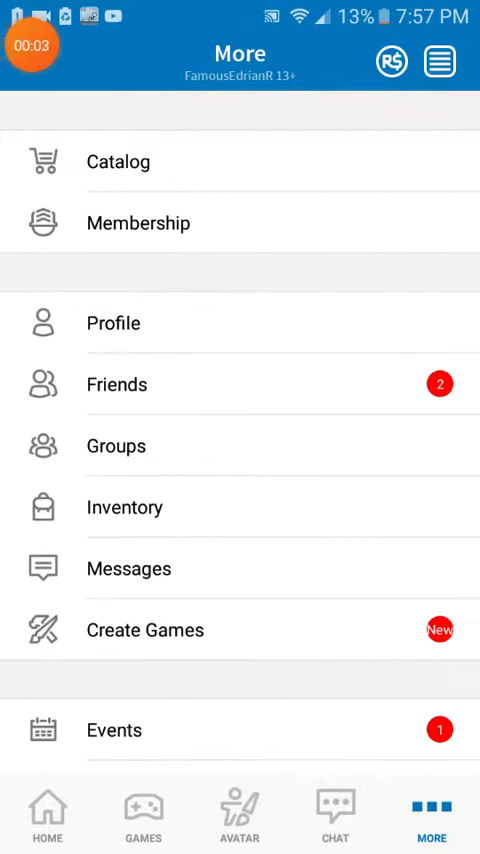
left_click(335, 815)
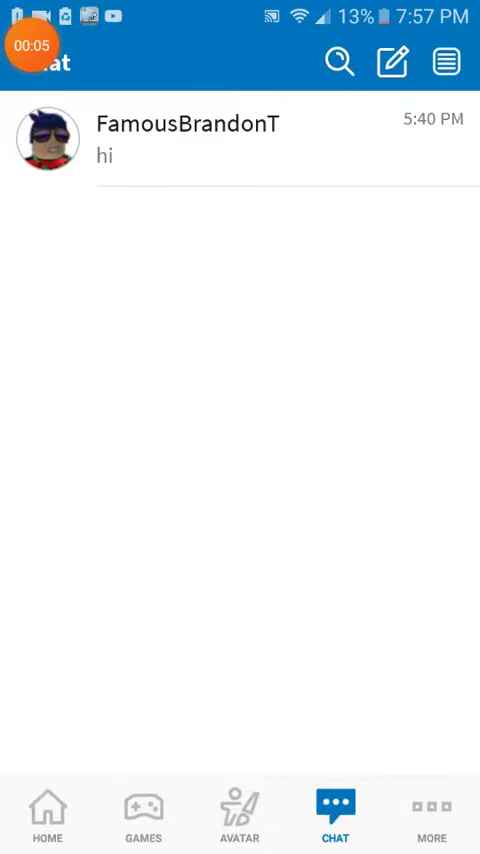
left_click(47, 815)
left_click_drag(240, 300, 240, 450)
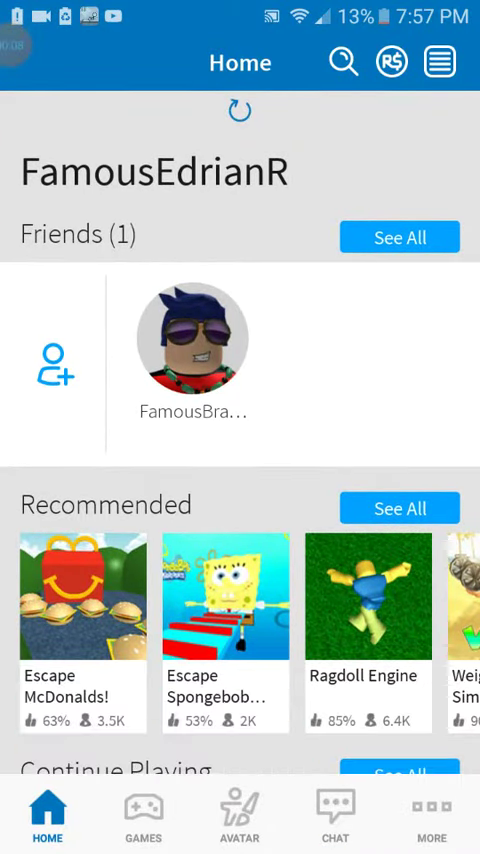
key("alt+Tab")
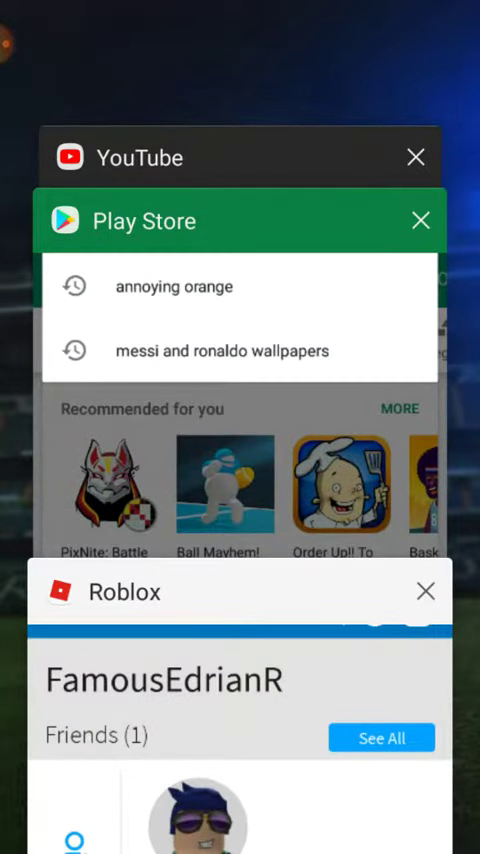
Dismiss YouTube's Premium offer, reply 'Im making a video right now', and minimize the video.
left_click(240, 157)
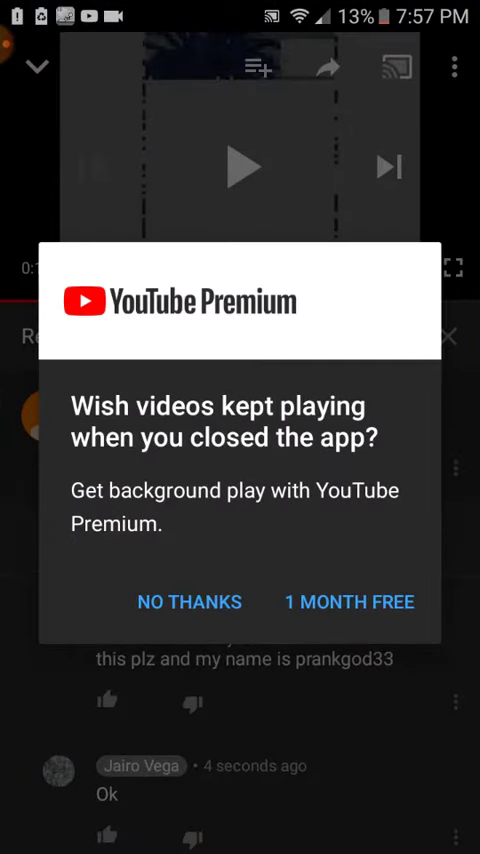
left_click(189, 601)
left_click(176, 538)
left_click(356, 615)
type("Im")
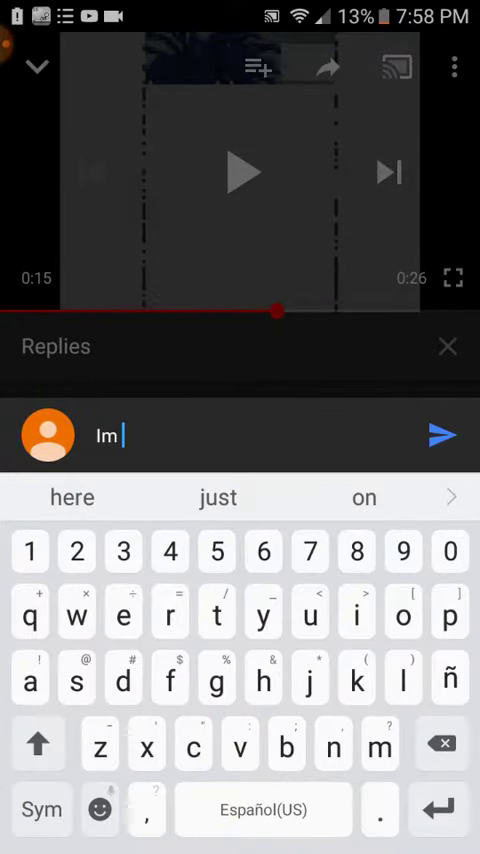
type(" making a video right now")
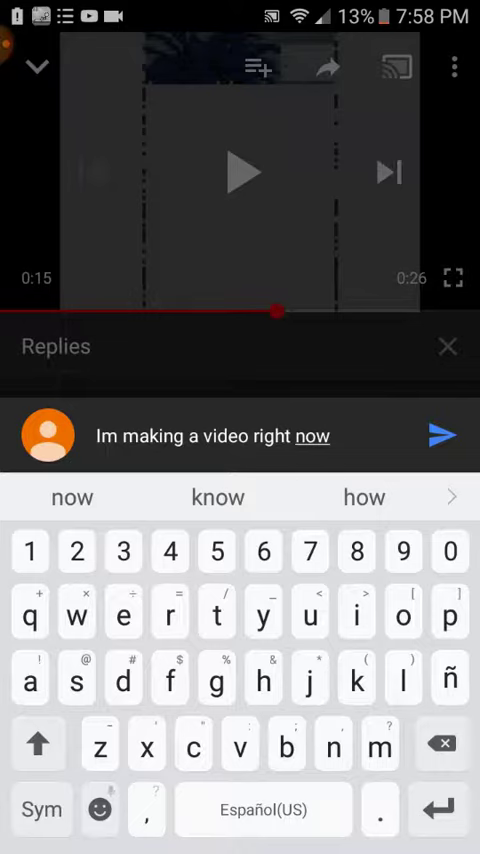
left_click(441, 436)
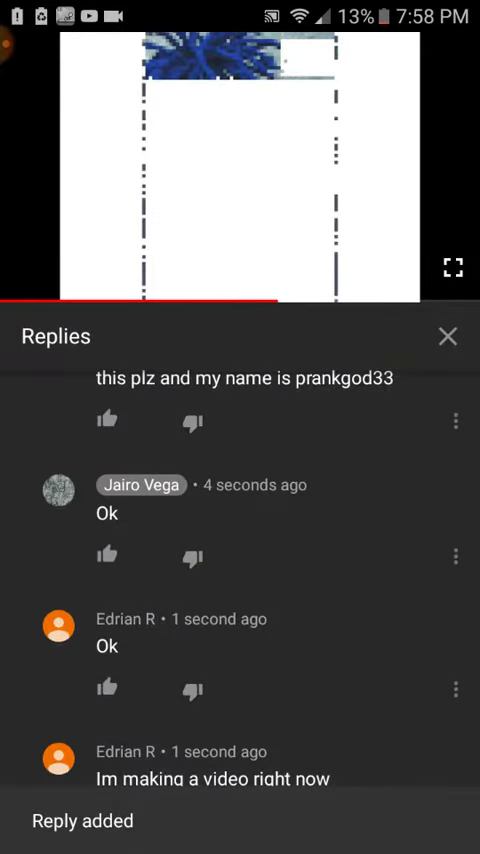
left_click(240, 160)
left_click(36, 64)
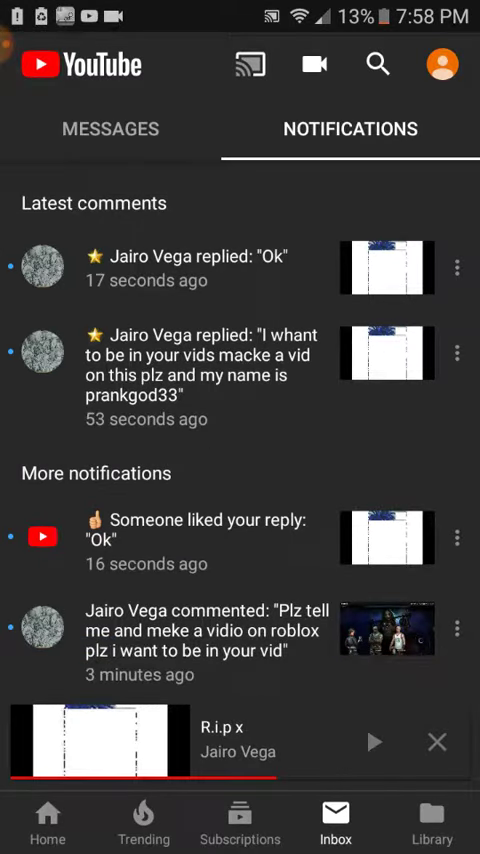
Close the YouTube mini-player video with its X button.
left_click(437, 741)
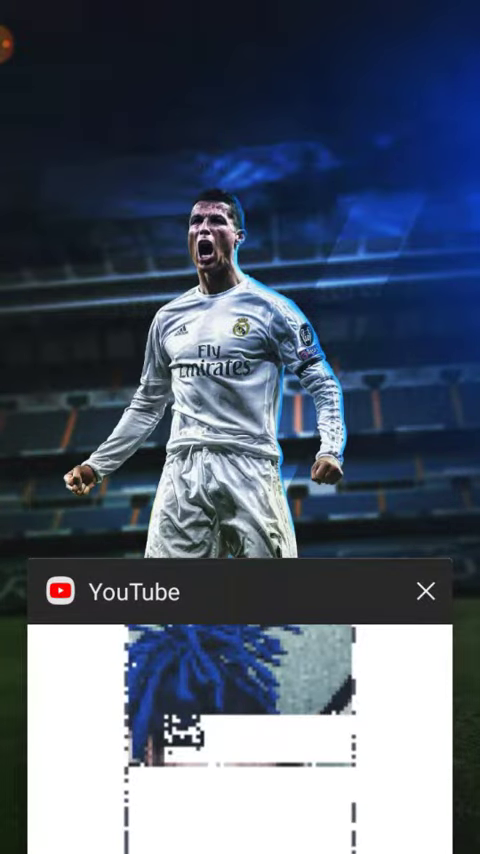
Switch back to Roblox from the recent apps list and navigate its menu.
left_click(230, 240)
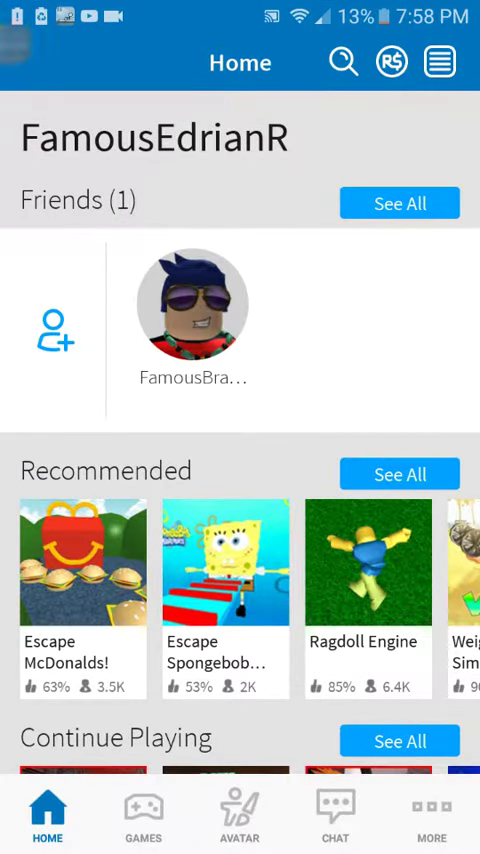
left_click(20, 75)
left_click(30, 134)
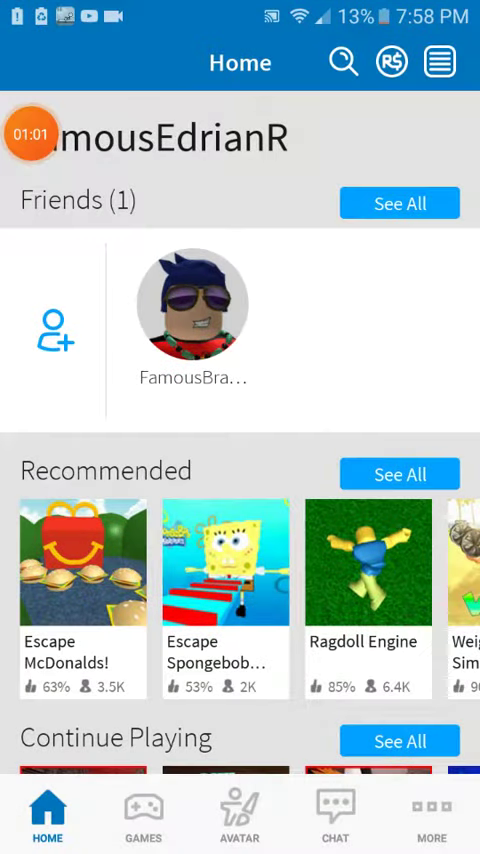
left_click(335, 815)
left_click(343, 62)
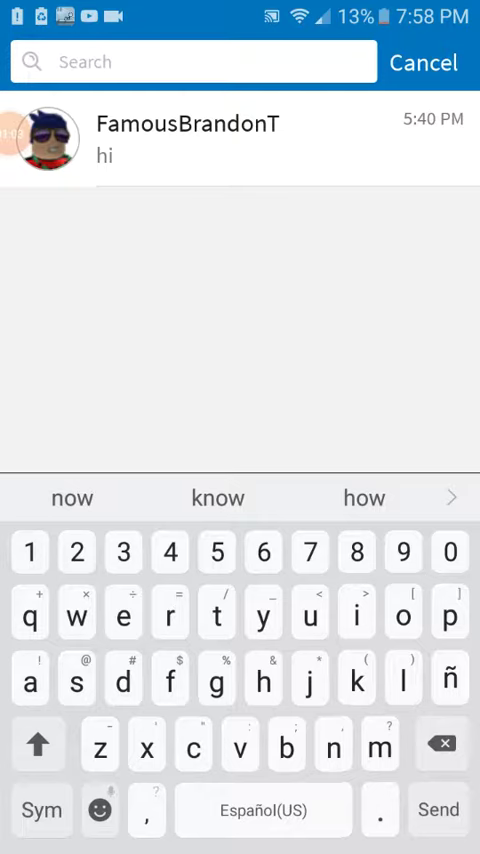
type("prankgo")
left_click(217, 497)
left_click(438, 809)
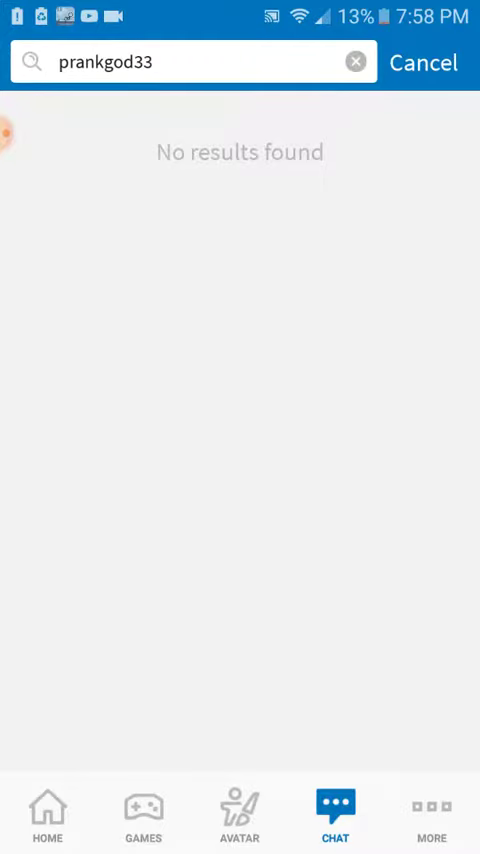
left_click(160, 62)
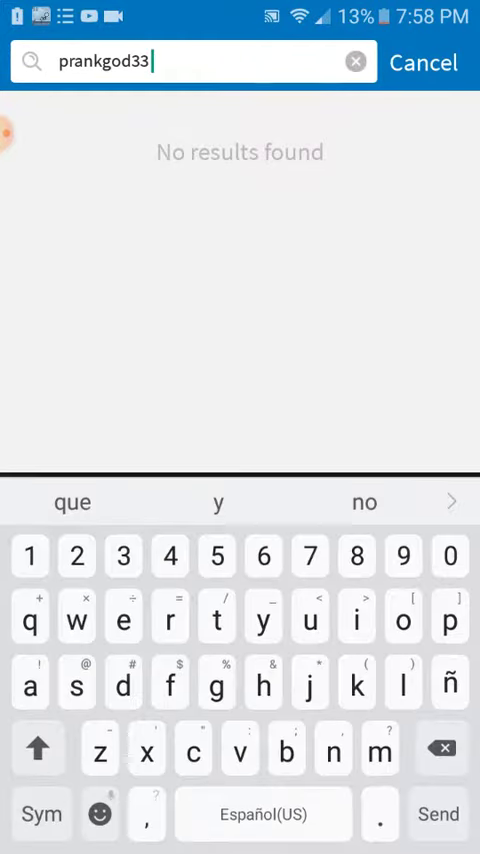
left_click(440, 810)
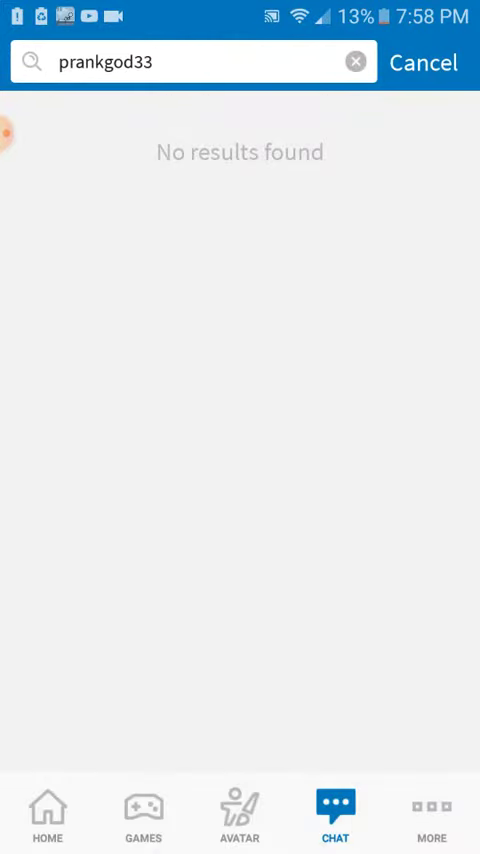
left_click(423, 62)
left_click(431, 815)
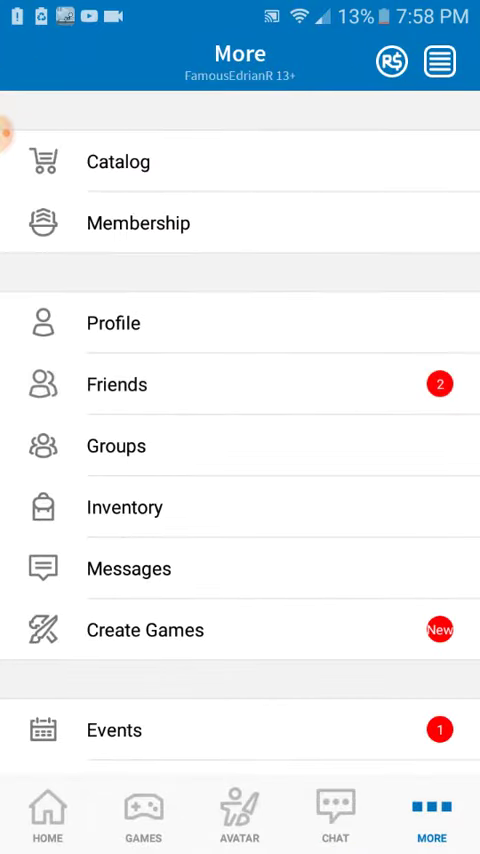
left_click(117, 384)
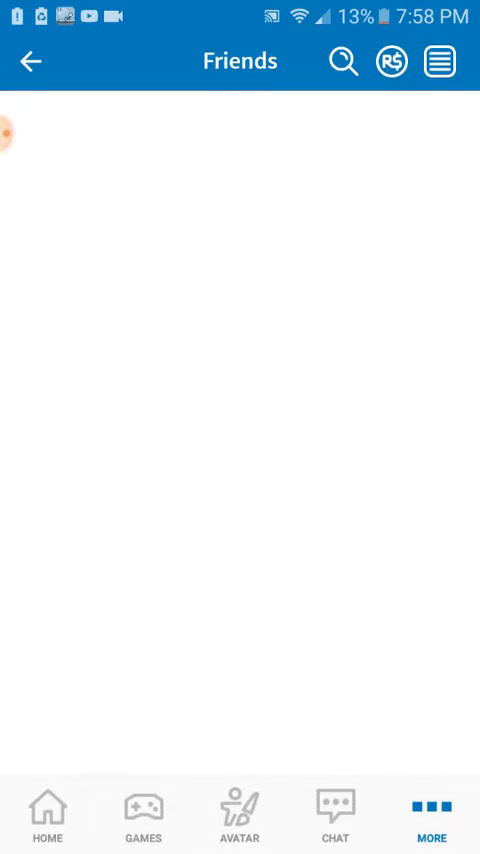
left_click(342, 62)
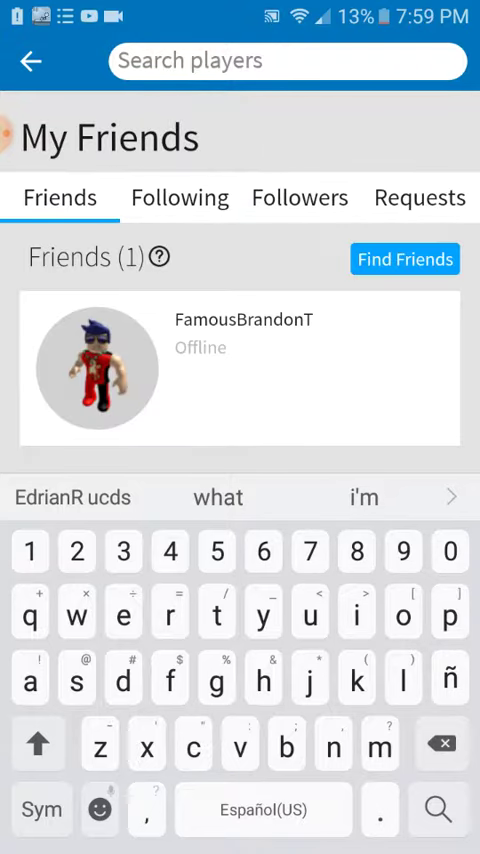
type("pra")
left_click(218, 497)
left_click(437, 809)
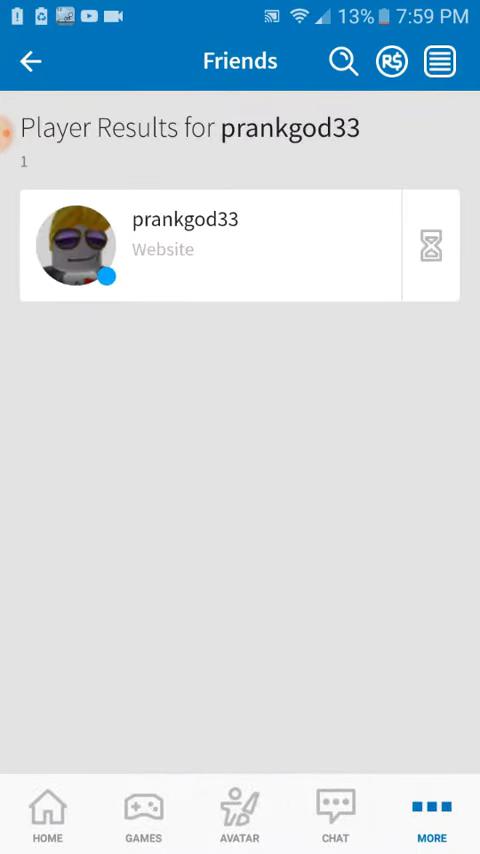
left_click(234, 230)
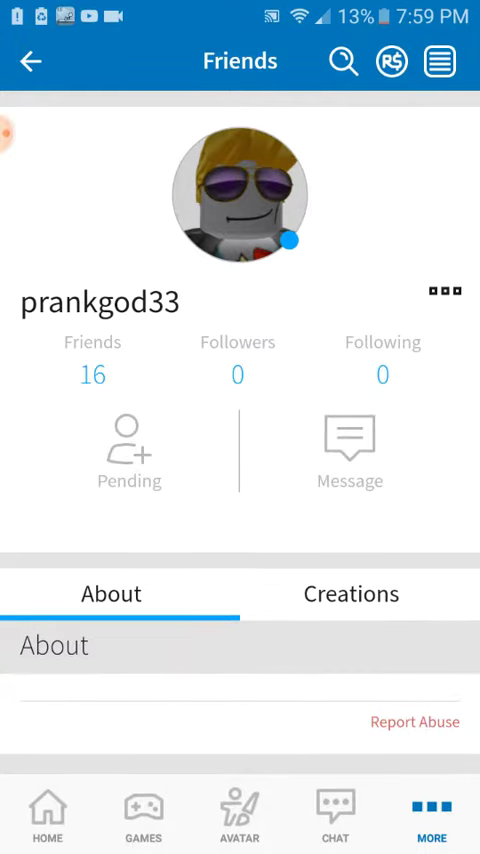
left_click(444, 291)
key("Escape")
scroll(240, 450, "down", 10)
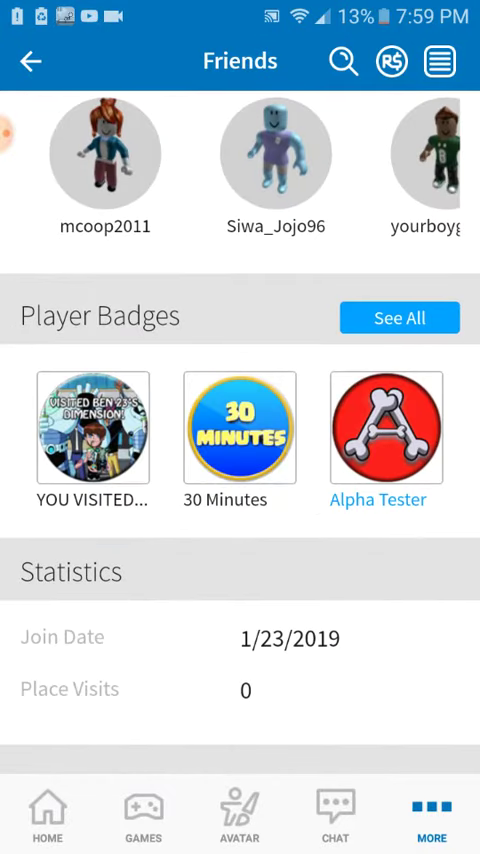
scroll(240, 450, "up", 2)
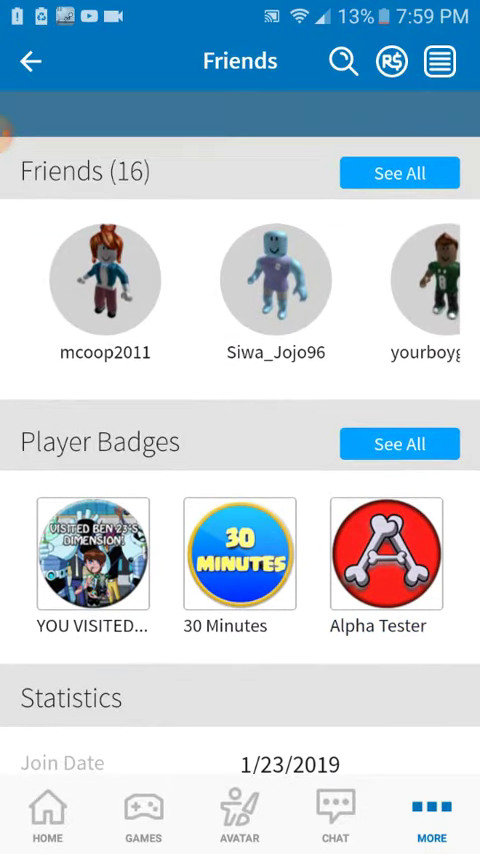
scroll(240, 450, "up", 8)
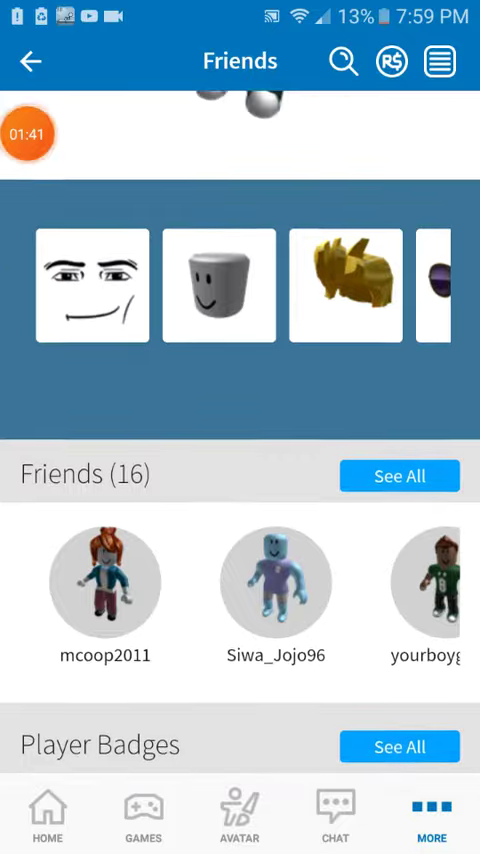
left_click(30, 134)
left_click(240, 600)
scroll(240, 450, "up", 8)
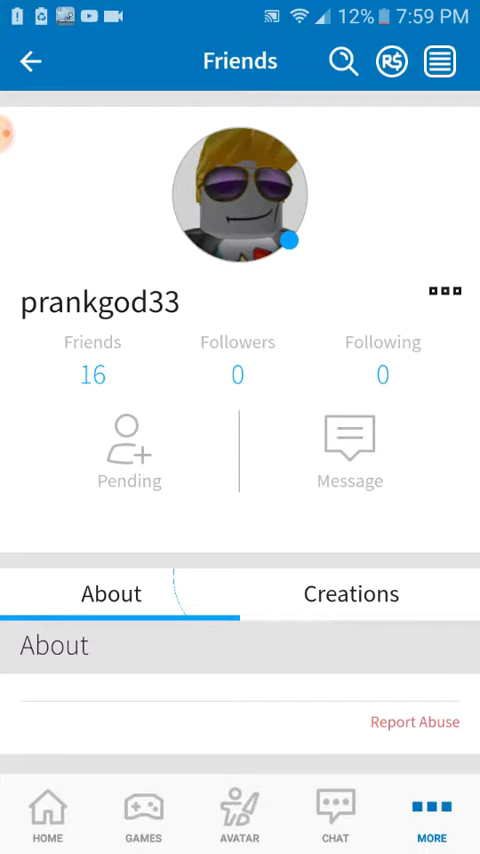
scroll(240, 450, "down", 5)
scroll(240, 450, "down", 5)
scroll(240, 450, "down", 5)
scroll(240, 450, "down", 5)
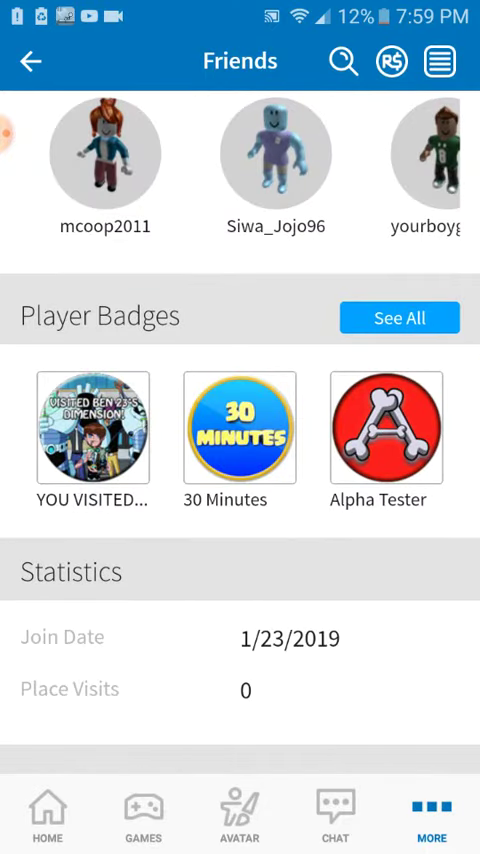
left_click(431, 815)
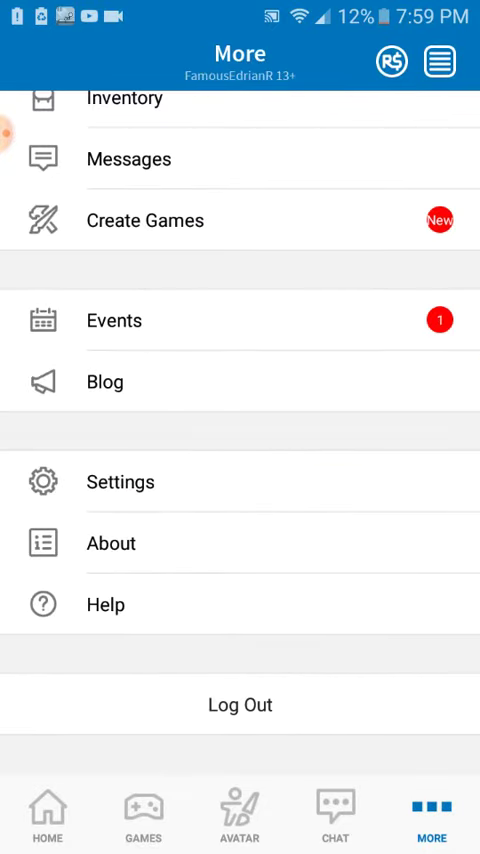
scroll(240, 400, "up", 3)
scroll(240, 400, "up", 4)
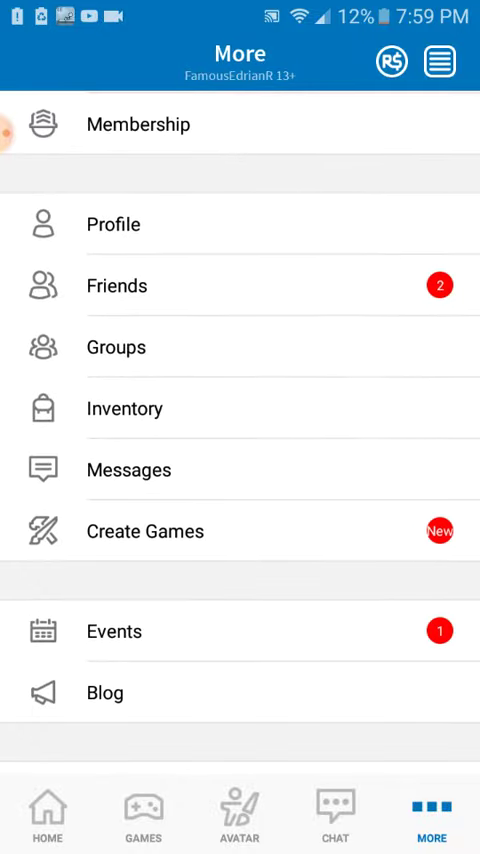
left_click(117, 285)
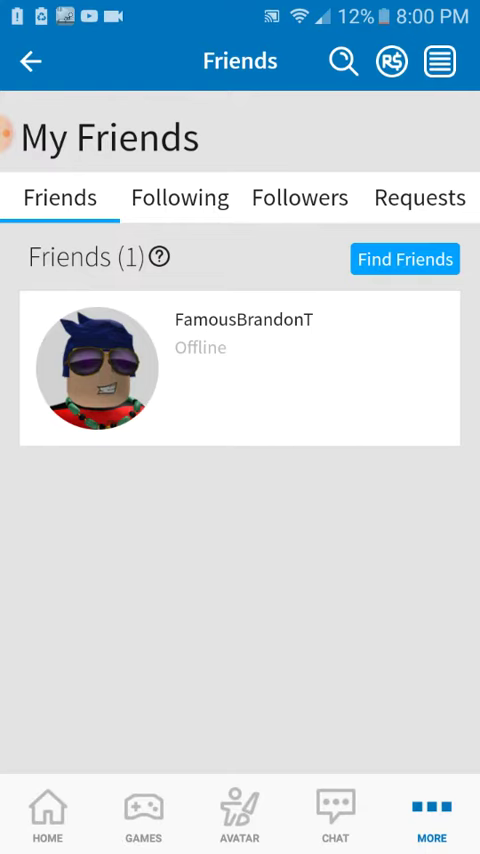
left_click(47, 815)
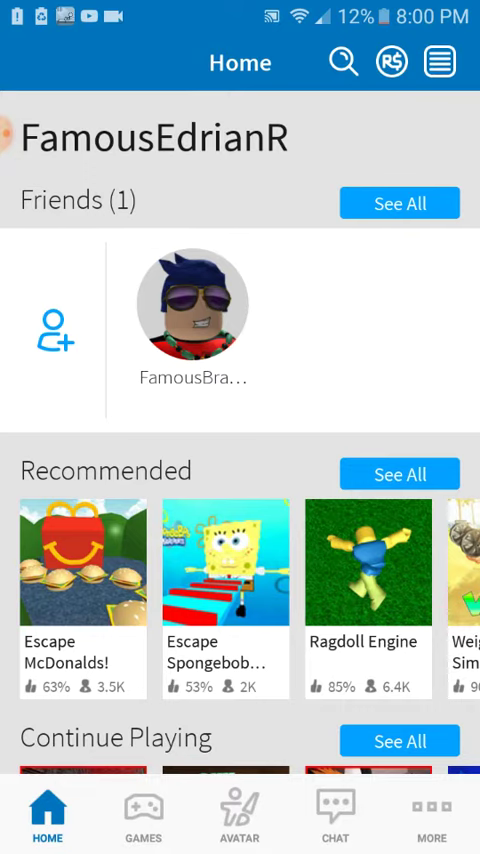
scroll(240, 450, "down", 5)
scroll(240, 450, "down", 2)
scroll(240, 450, "up", 6)
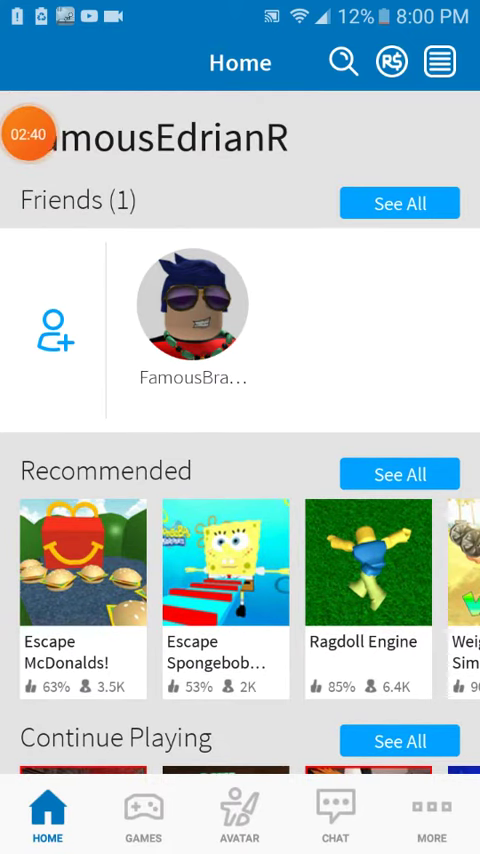
left_click(20, 134)
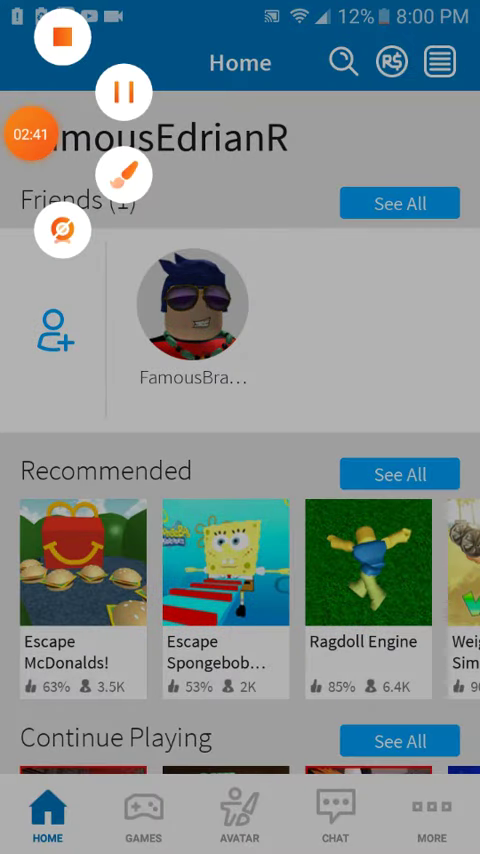